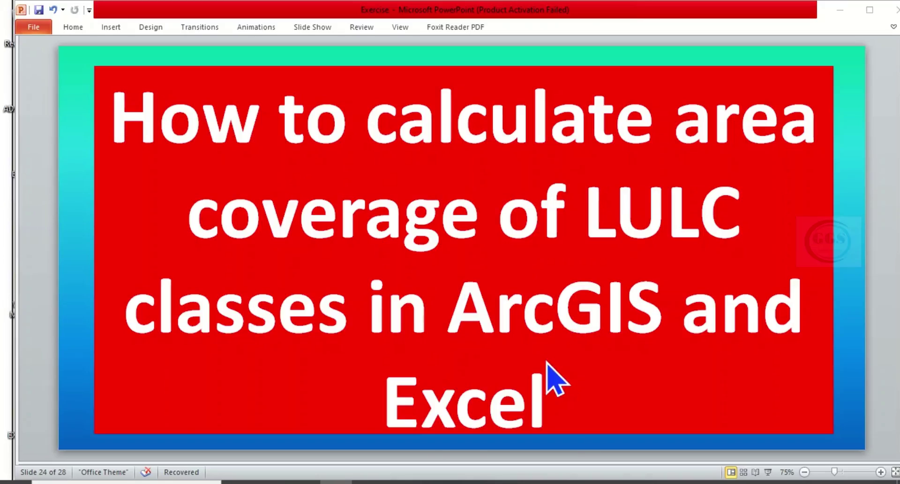
{"action": "mouse_move", "coordinate": [343, 482]}
{"action": "left_click", "coordinate": [367, 482]}
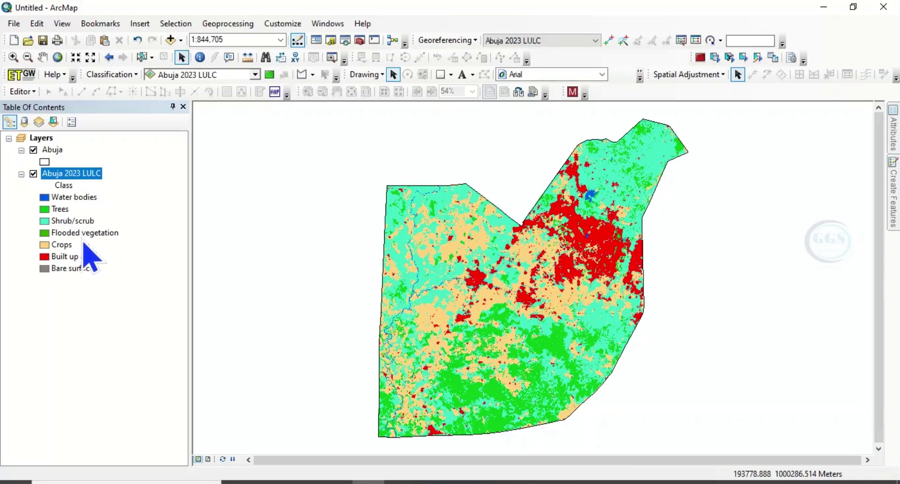
- Open the Abuja 2023 LULC attribute table and its Table Options menu
{"action": "right_click", "coordinate": [75, 177]}
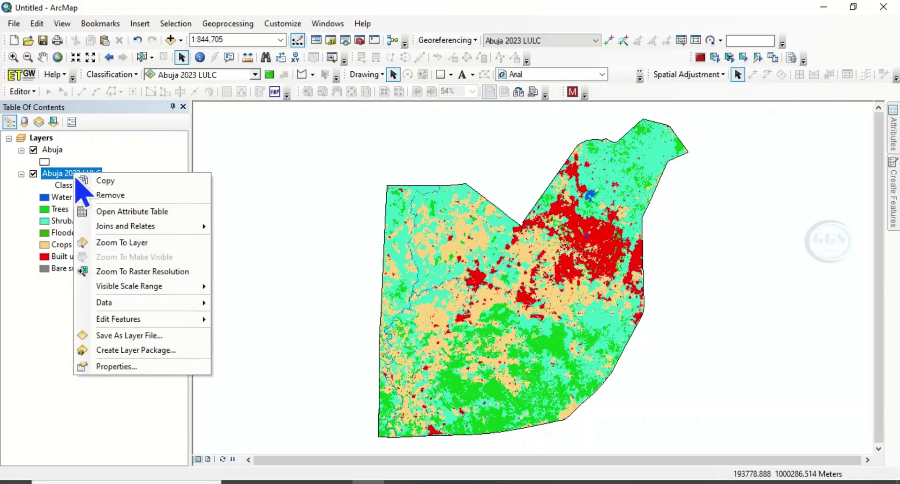
{"action": "left_click", "coordinate": [127, 222]}
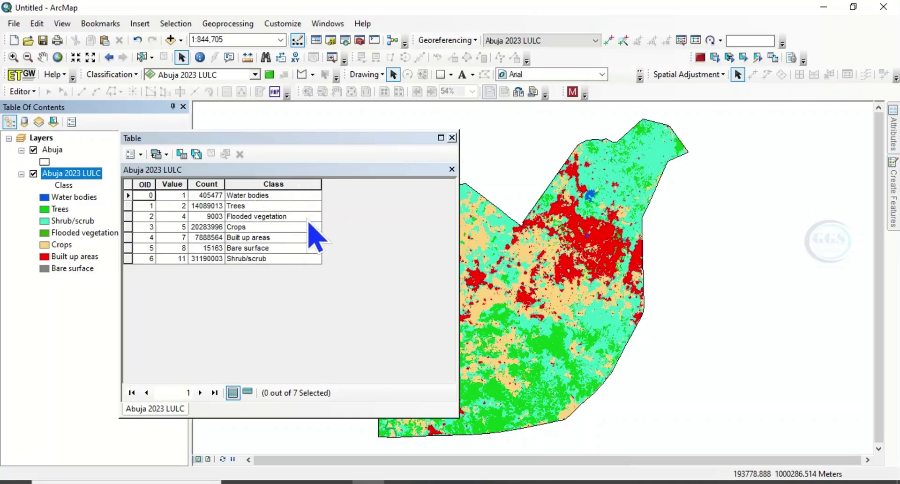
{"action": "left_click", "coordinate": [140, 155]}
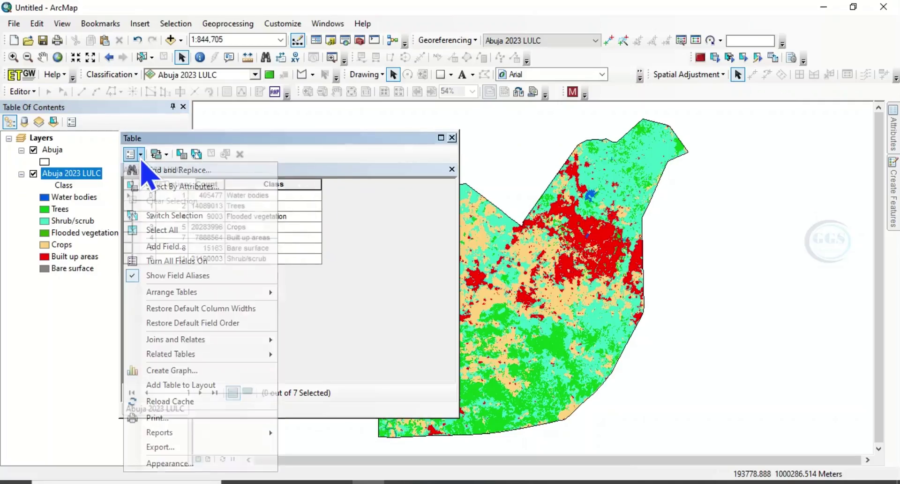
- Add a Double-type field named Area to the table, then close the table
{"action": "left_click", "coordinate": [173, 249]}
{"action": "type", "text": "Area"}
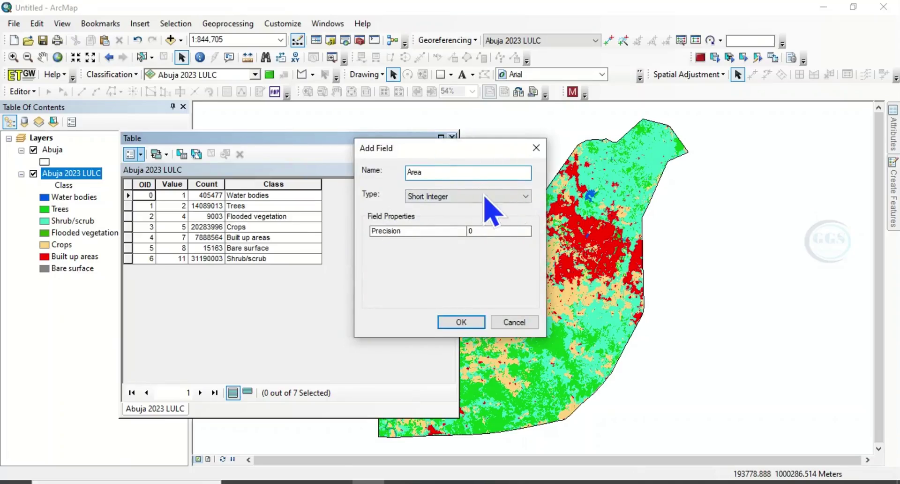
{"action": "left_click", "coordinate": [468, 197]}
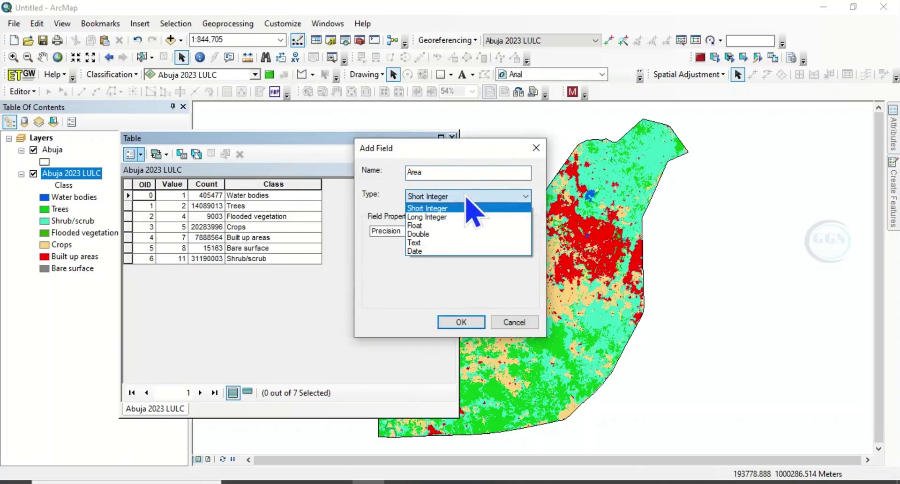
{"action": "left_click", "coordinate": [421, 235]}
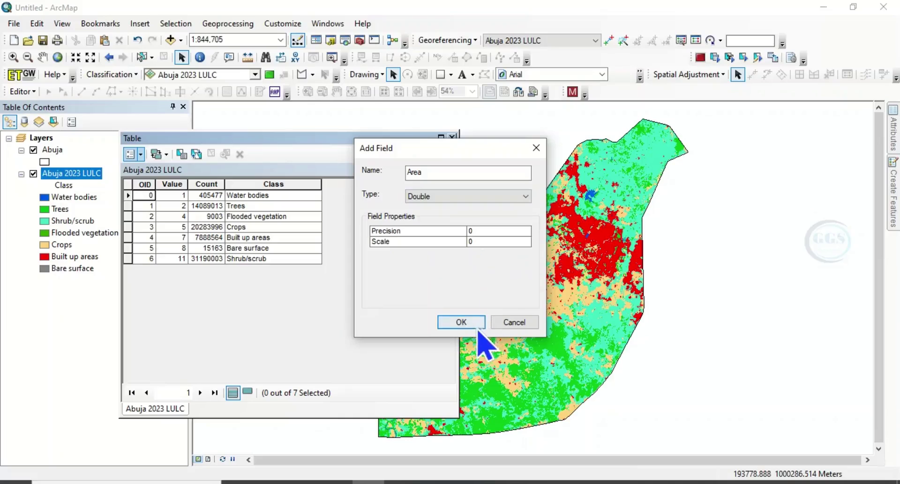
{"action": "left_click", "coordinate": [461, 326]}
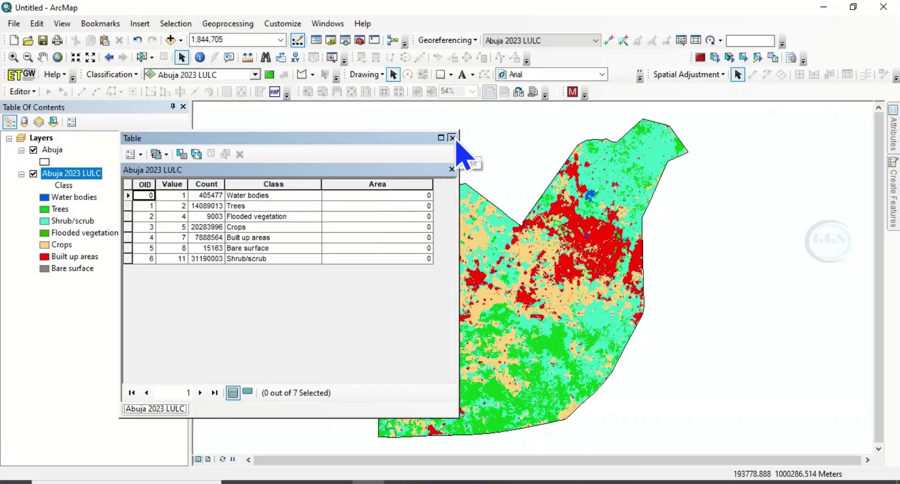
{"action": "left_click", "coordinate": [452, 138]}
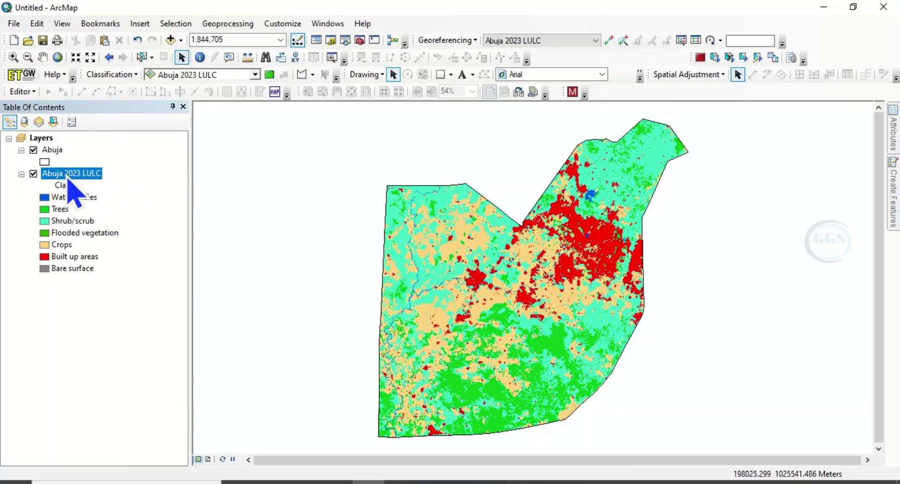
{"action": "right_click", "coordinate": [68, 177]}
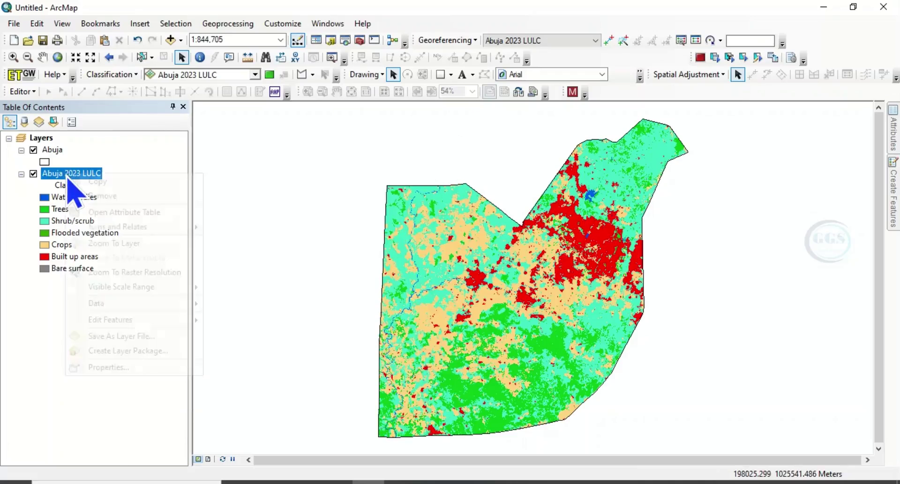
{"action": "left_click", "coordinate": [109, 368]}
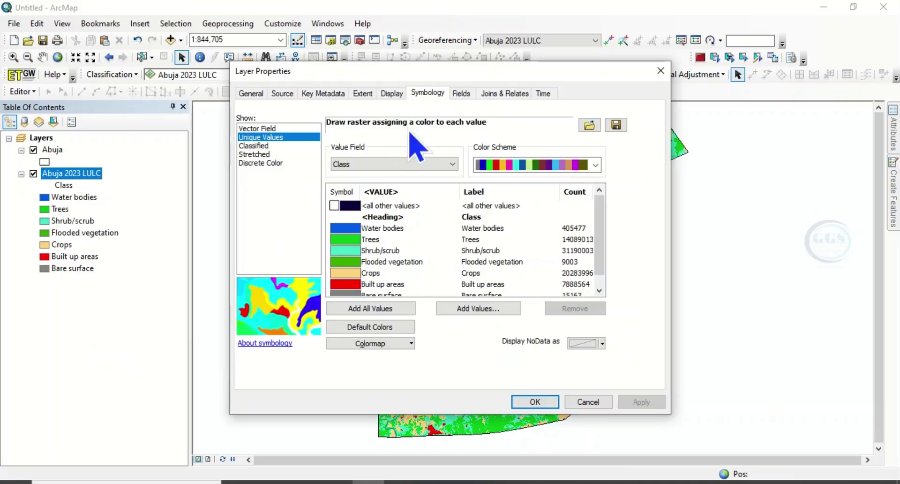
{"action": "left_click", "coordinate": [283, 93]}
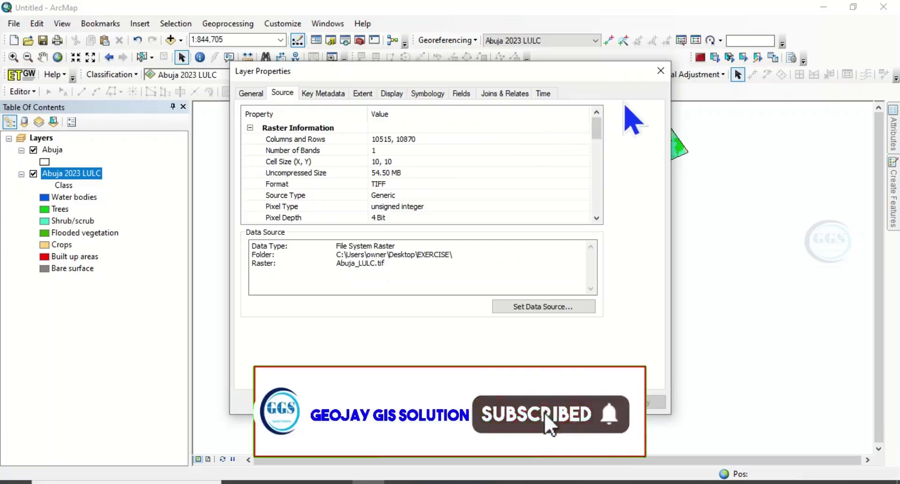
{"action": "left_click", "coordinate": [661, 71]}
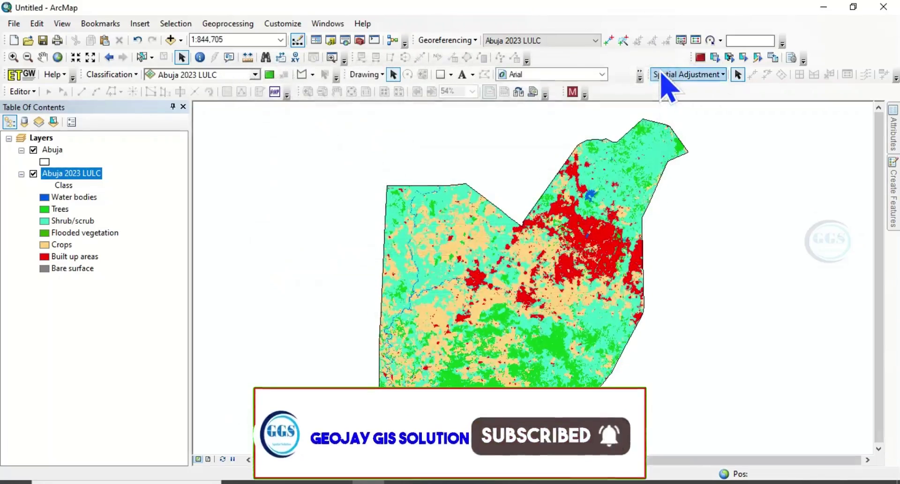
- Reopen the attribute table and launch Field Calculator on Area, accepting the edit-session warning
{"action": "right_click", "coordinate": [80, 173]}
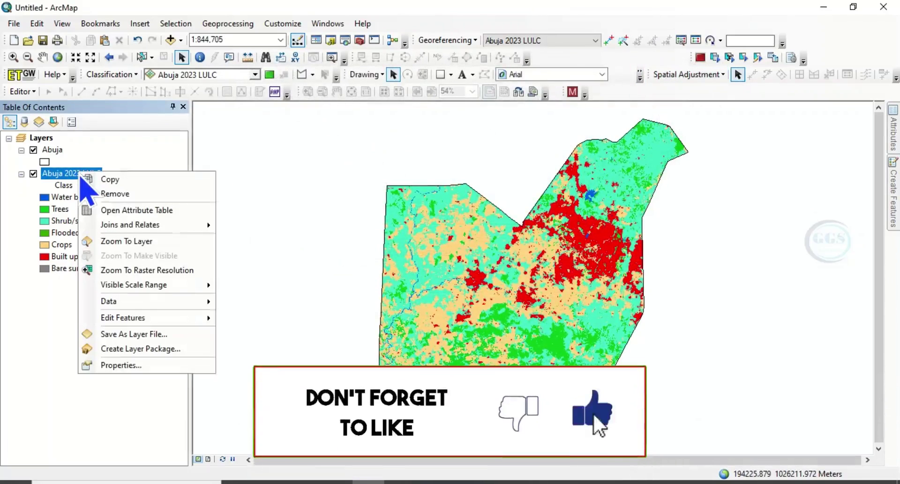
{"action": "left_click", "coordinate": [136, 210]}
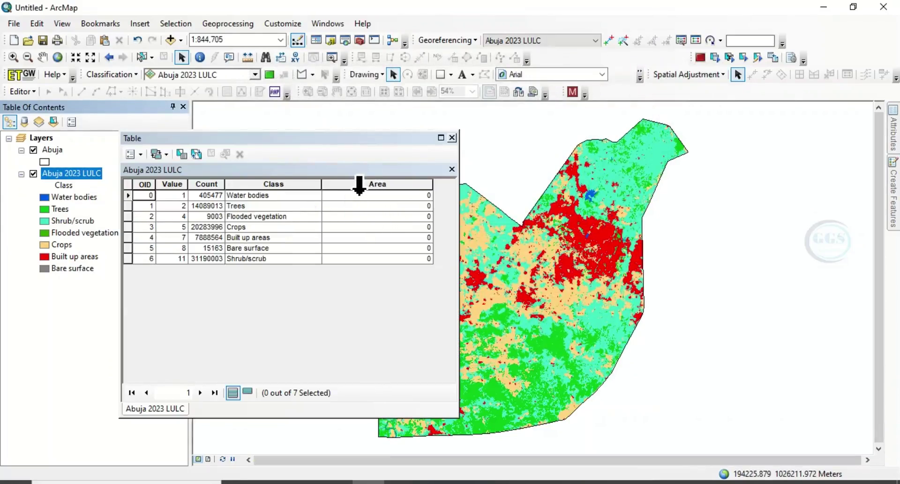
{"action": "right_click", "coordinate": [359, 185]}
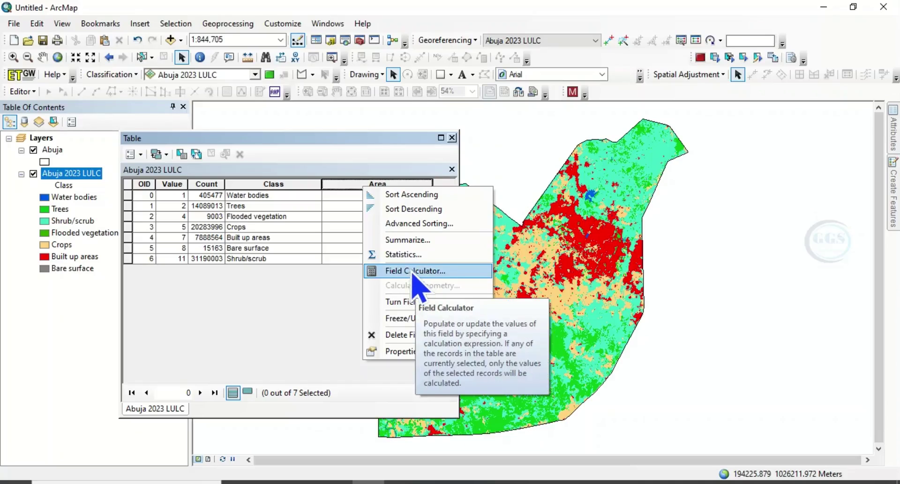
{"action": "left_click", "coordinate": [405, 270]}
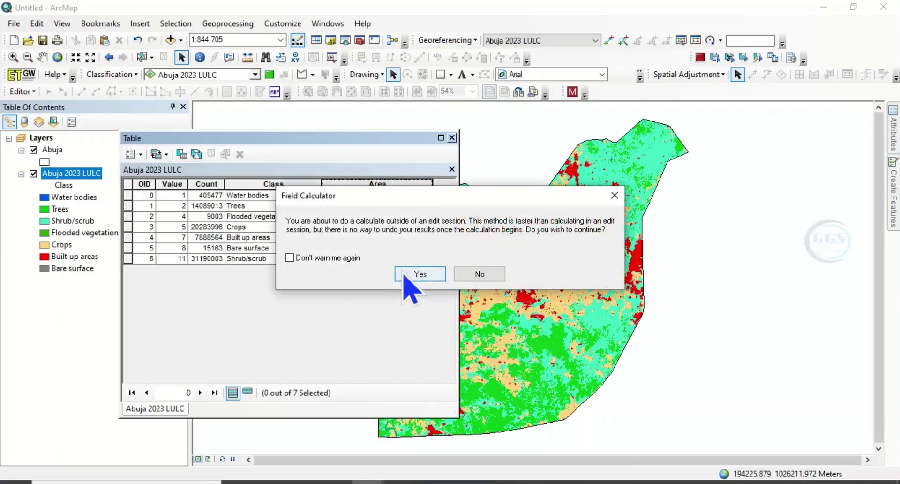
{"action": "left_click", "coordinate": [418, 274]}
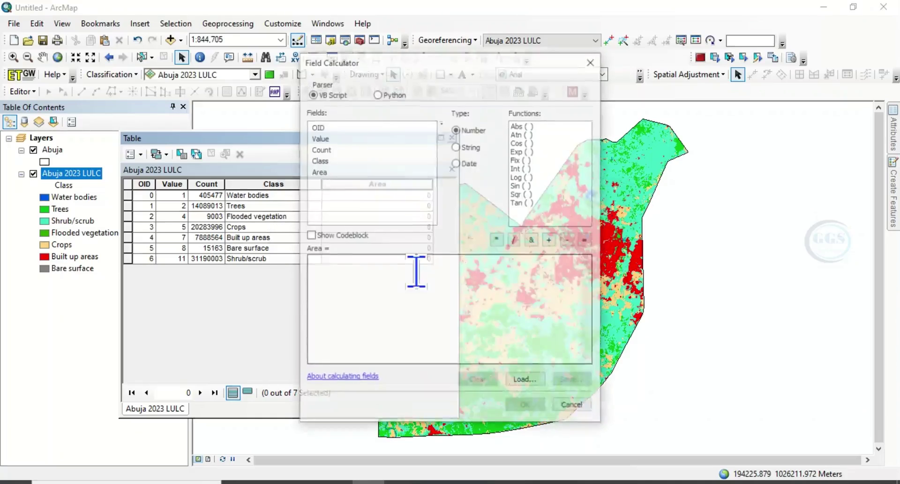
- Calculate Area as ([Count]*10*10)/1000000, giving square kilometres per class
{"action": "left_click", "coordinate": [323, 271]}
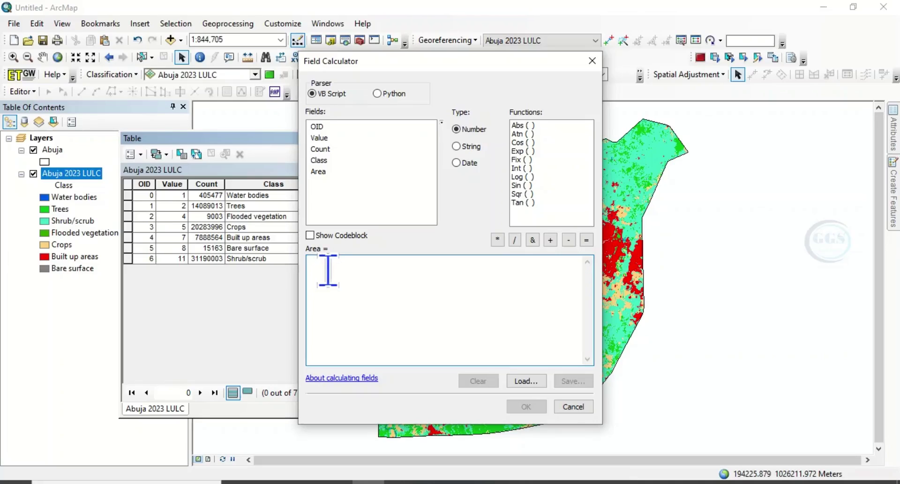
{"action": "type", "text": "("}
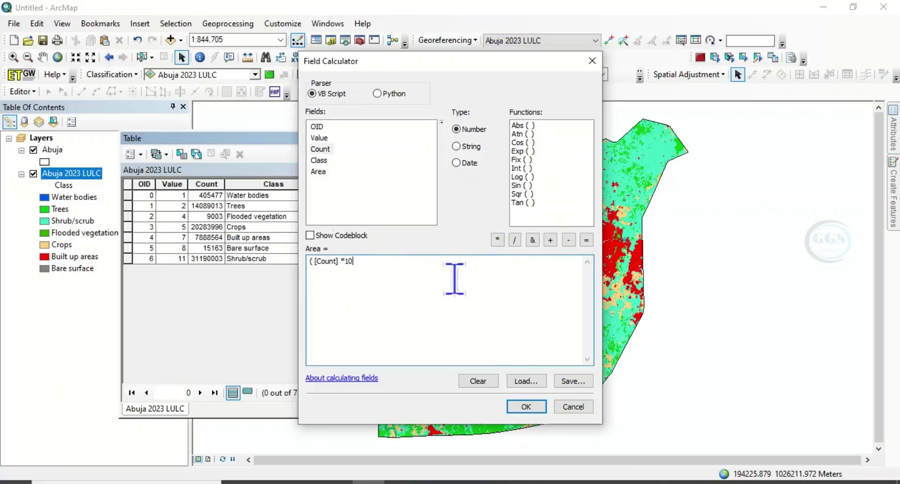
{"action": "left_click", "coordinate": [497, 241]}
{"action": "type", "text": "10) /1000000"}
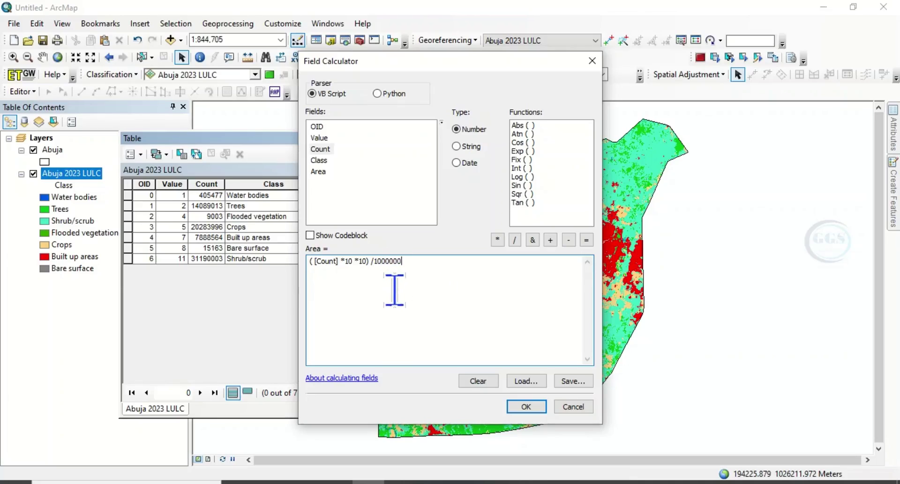
{"action": "left_click", "coordinate": [525, 407]}
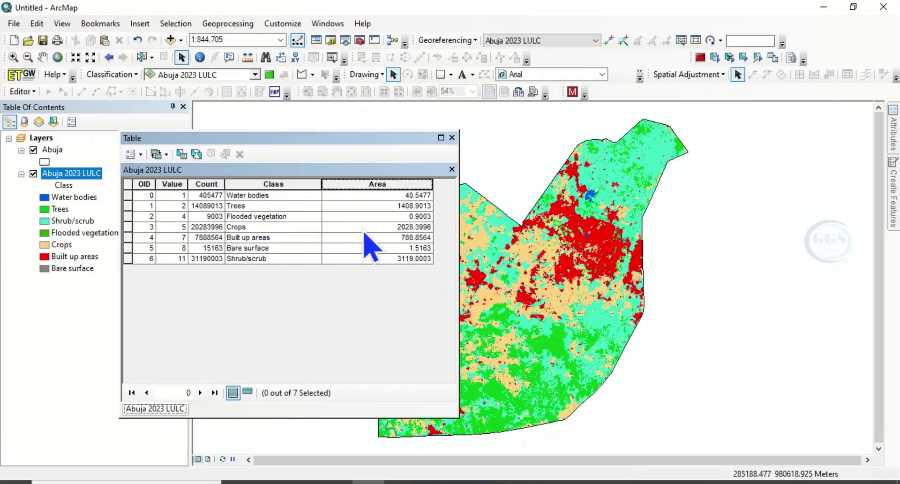
- Select all seven class records and copy them with Copy Selected
{"action": "left_click", "coordinate": [130, 199]}
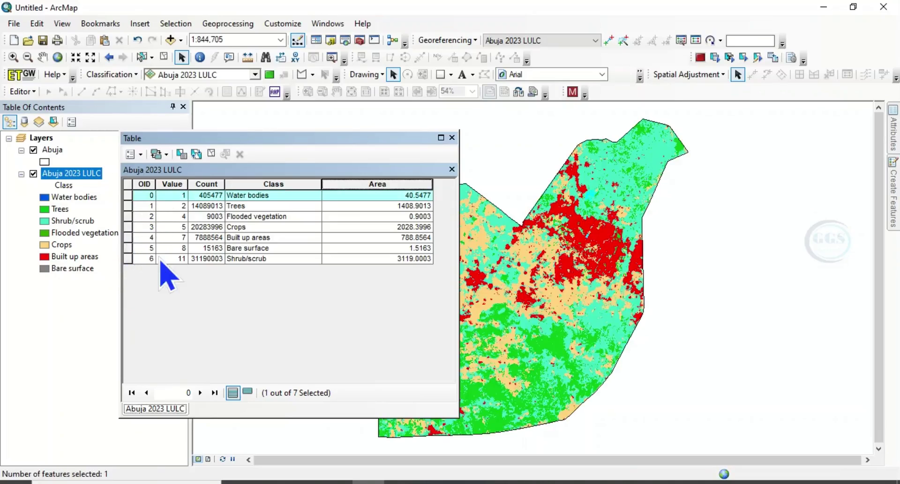
{"action": "left_click", "coordinate": [130, 261], "text": "shift"}
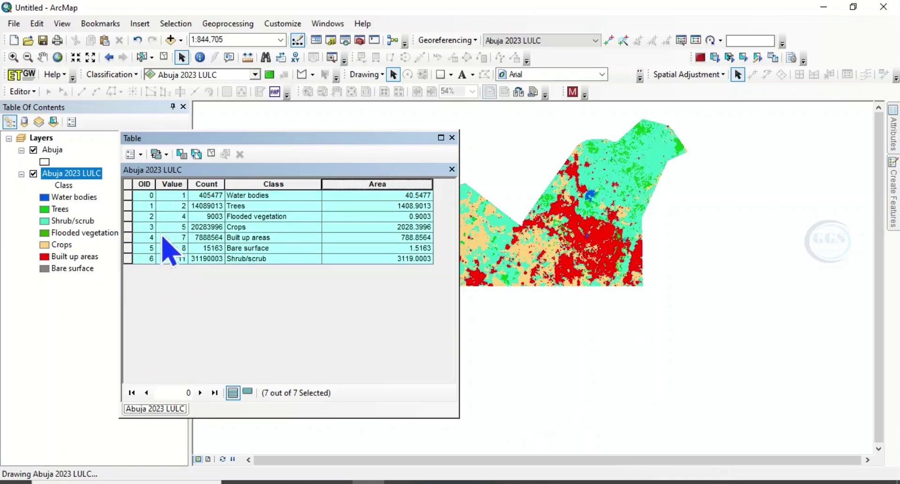
{"action": "right_click", "coordinate": [130, 252]}
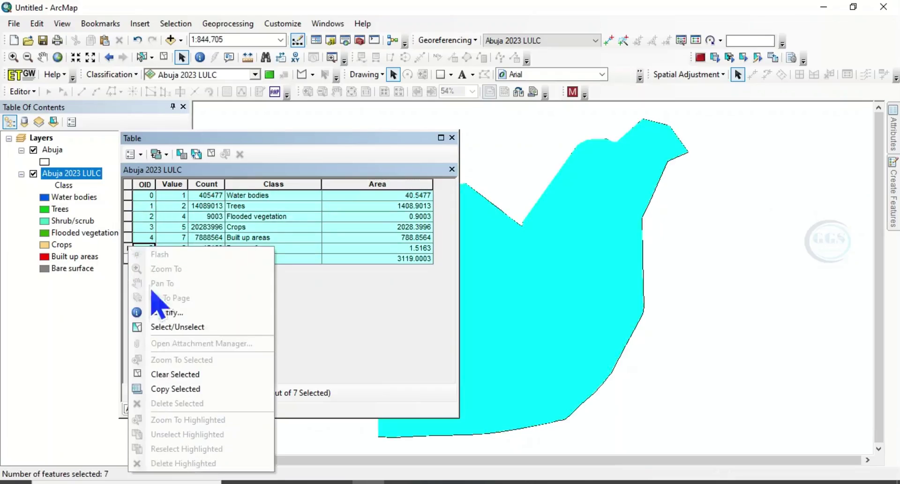
{"action": "left_click", "coordinate": [175, 392]}
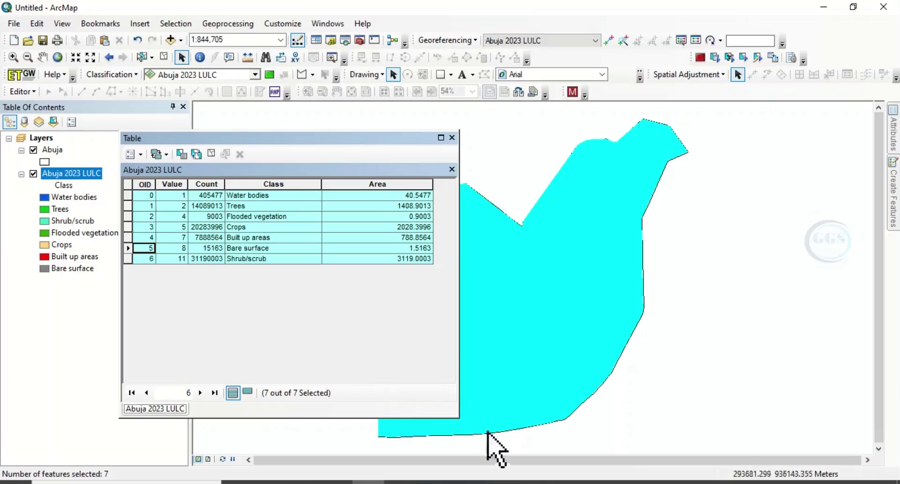
- Paste the copied records into Excel at A1 and autofit columns A–E
{"action": "left_click", "coordinate": [501, 434]}
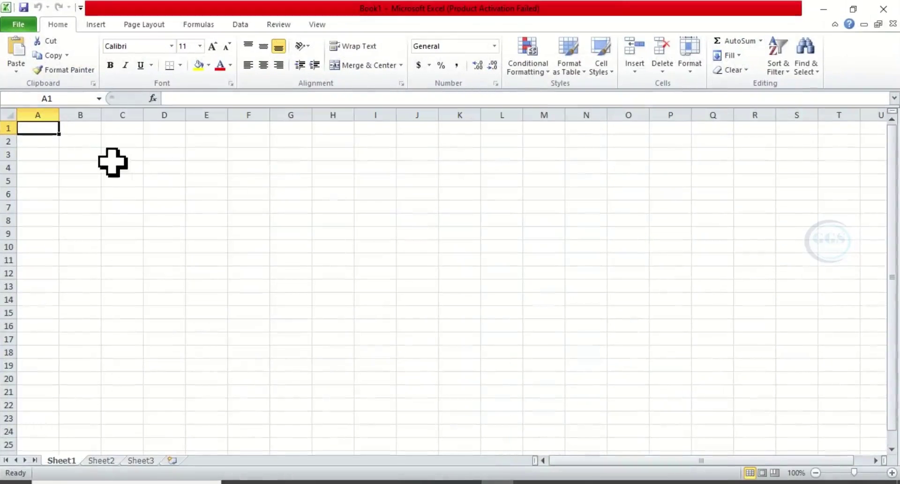
{"action": "right_click", "coordinate": [40, 125]}
{"action": "left_click", "coordinate": [67, 179]}
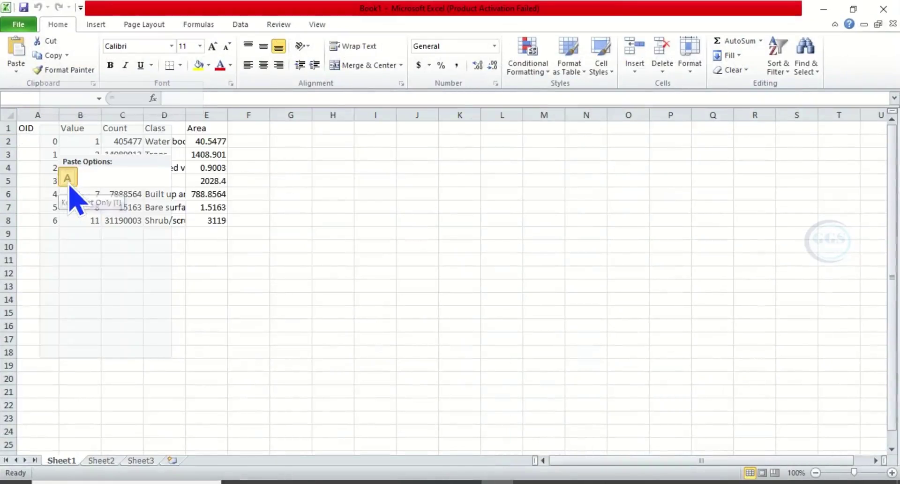
{"action": "double_click", "coordinate": [185, 115]}
- AutoSum the seven Area values E2:E8 into E9, giving 7388.122
{"action": "left_click", "coordinate": [308, 205]}
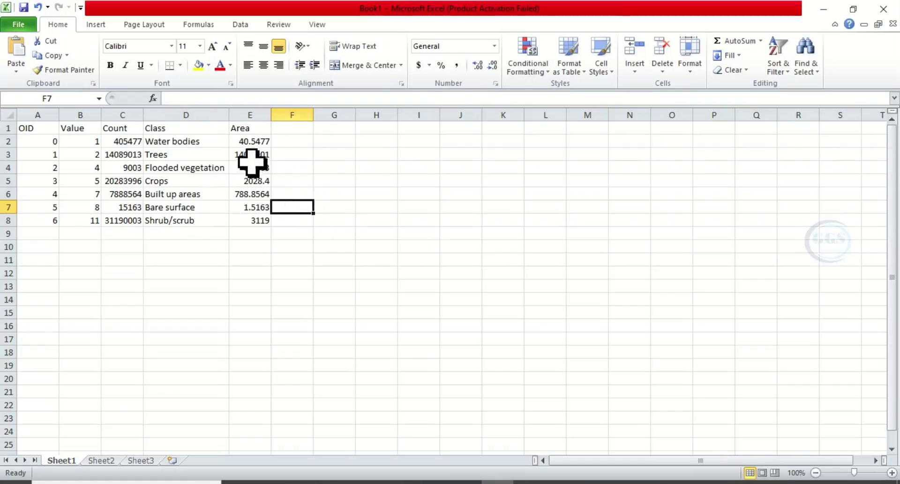
{"action": "left_click_drag", "start_coordinate": [250, 140], "coordinate": [255, 221]}
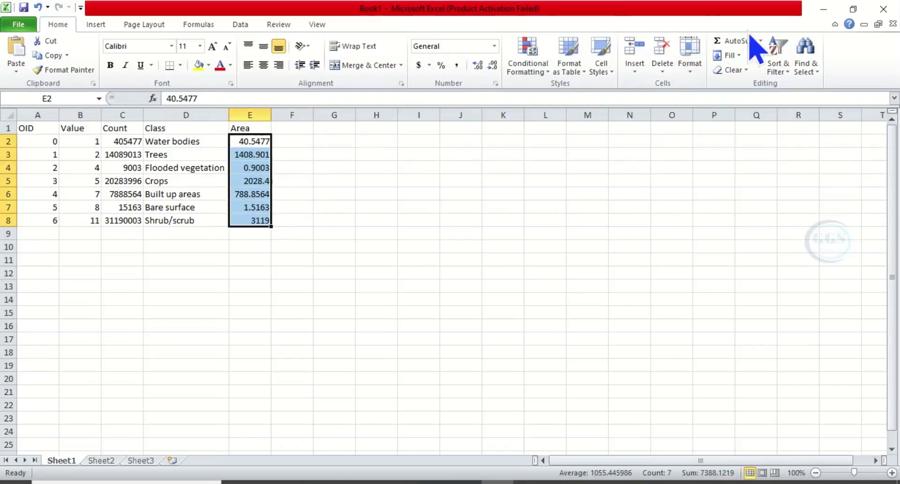
{"action": "left_click", "coordinate": [739, 41]}
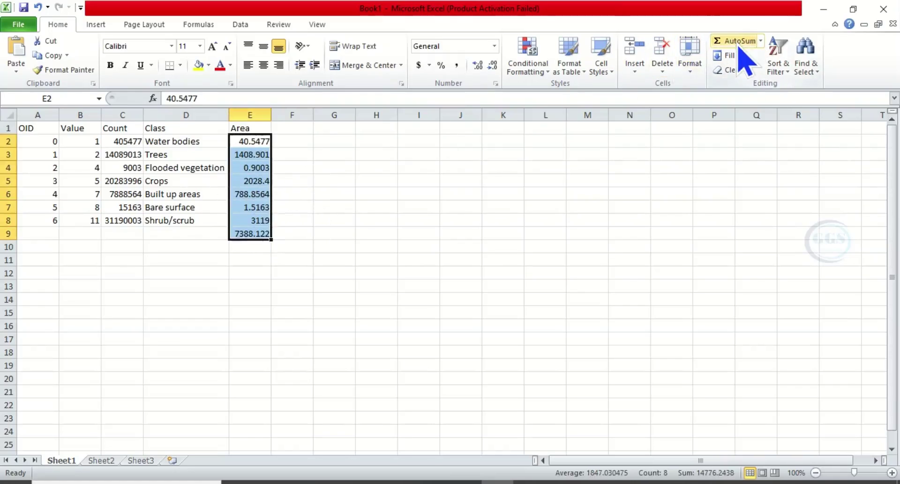
{"action": "left_click", "coordinate": [249, 233]}
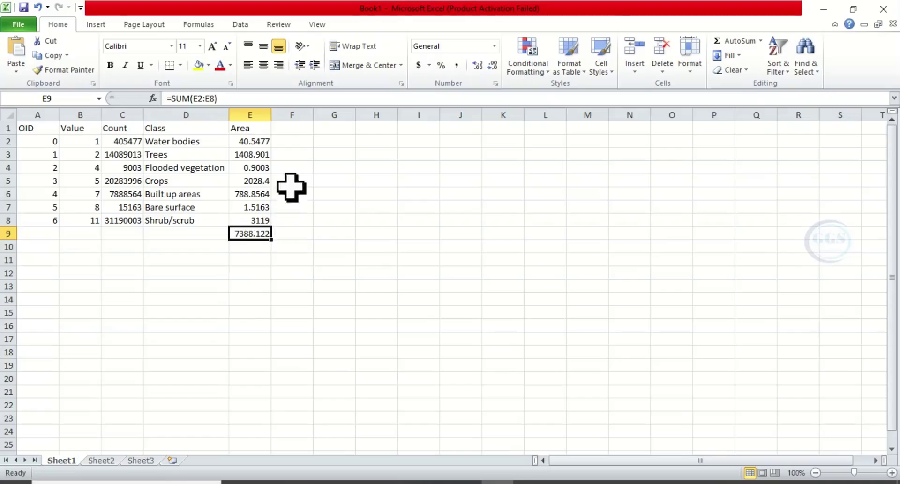
{"action": "left_click", "coordinate": [293, 128]}
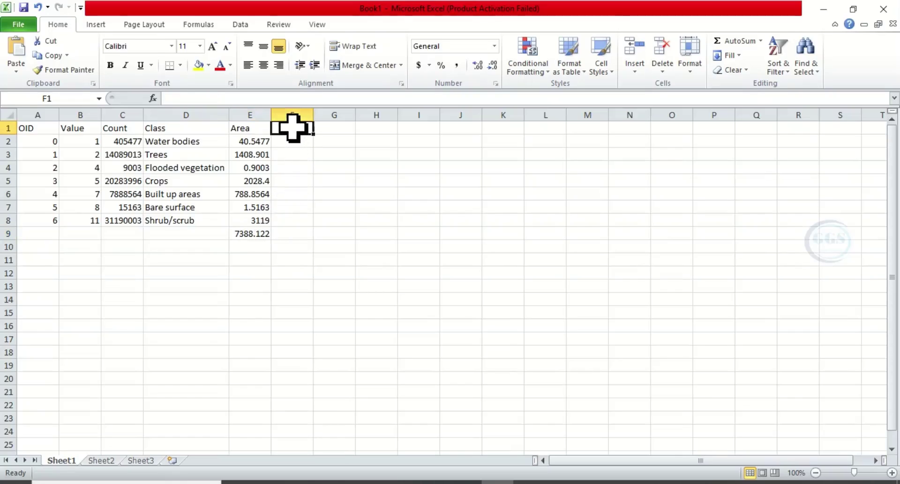
- Head column F with % and enter =(E2/$E$9)*100 in F2, giving 0.548823
{"action": "type", "text": "%"}
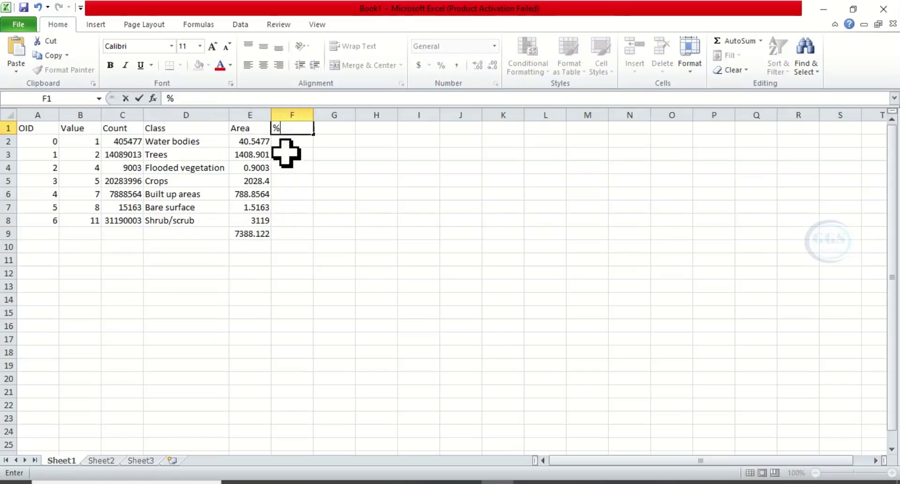
{"action": "key", "text": "Return"}
{"action": "type", "text": "="}
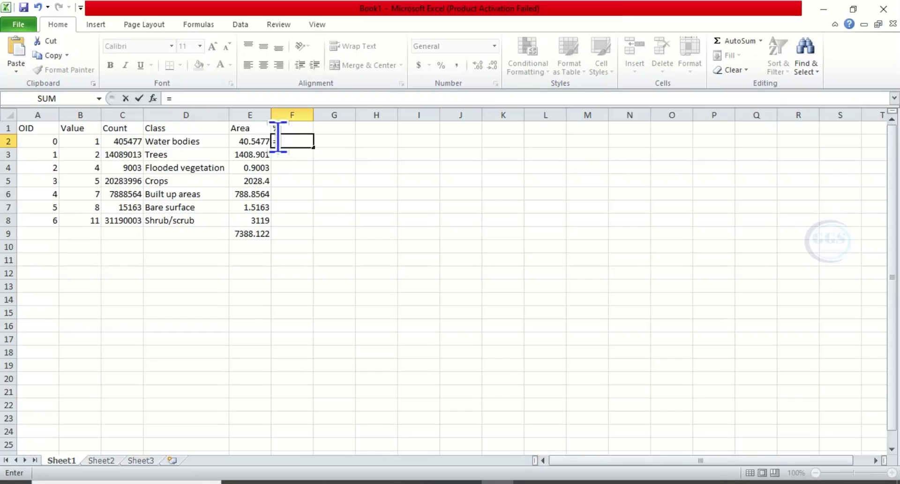
{"action": "left_click", "coordinate": [244, 143]}
{"action": "type", "text": "E2/E9)*100"}
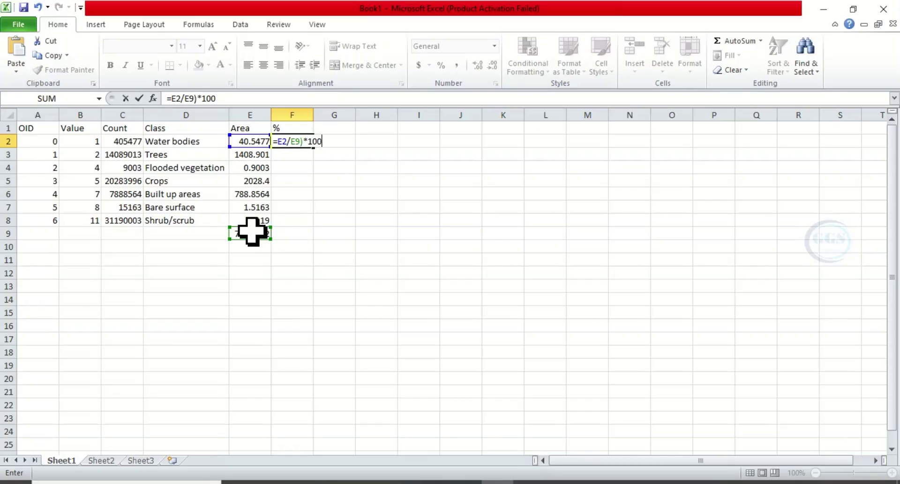
{"action": "left_click", "coordinate": [171, 99]}
{"action": "type", "text": "("}
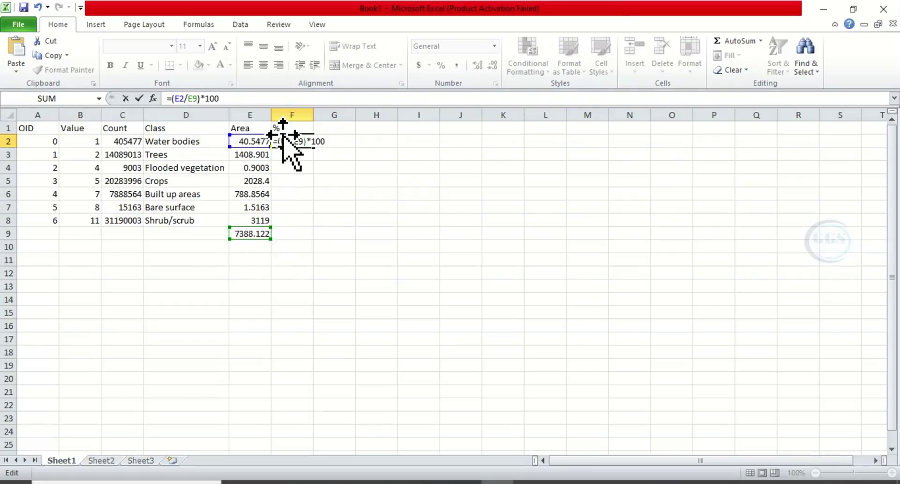
{"action": "left_click", "coordinate": [174, 99]}
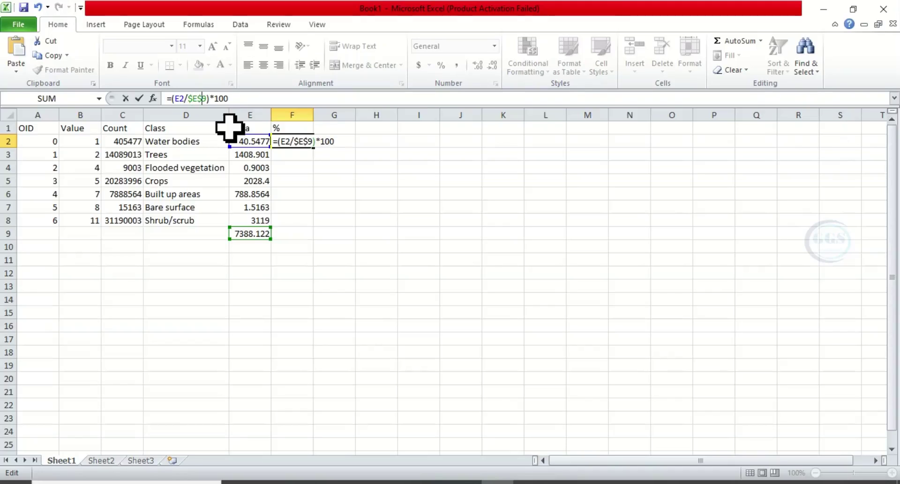
{"action": "key", "text": "Return"}
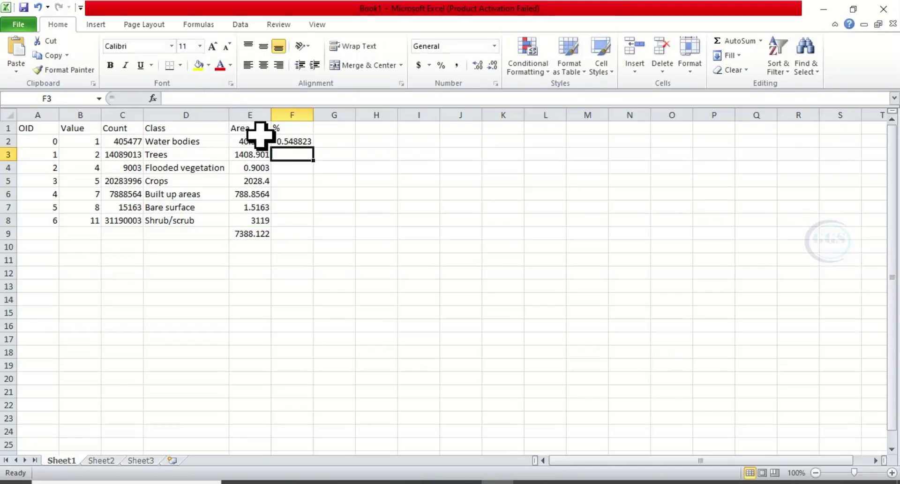
- Fill the percentage formula down all classes and extend the total into F9, summing to 100
{"action": "left_click", "coordinate": [296, 141]}
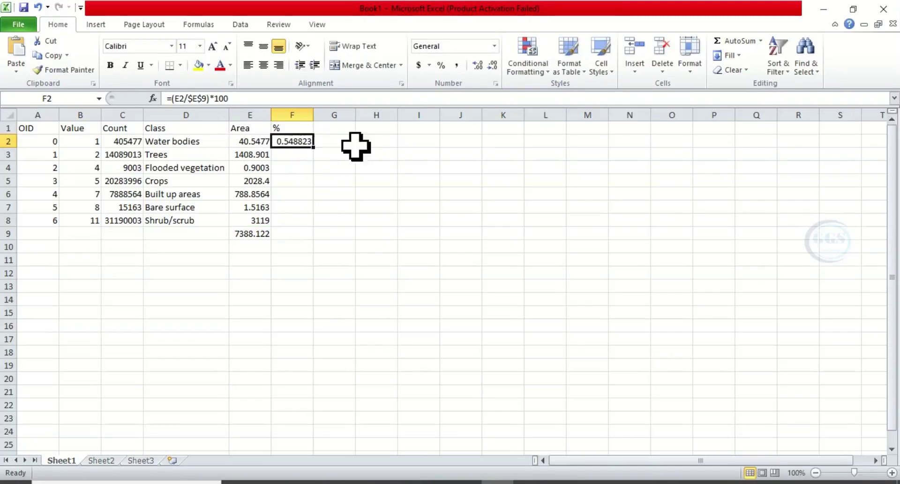
{"action": "double_click", "coordinate": [314, 148]}
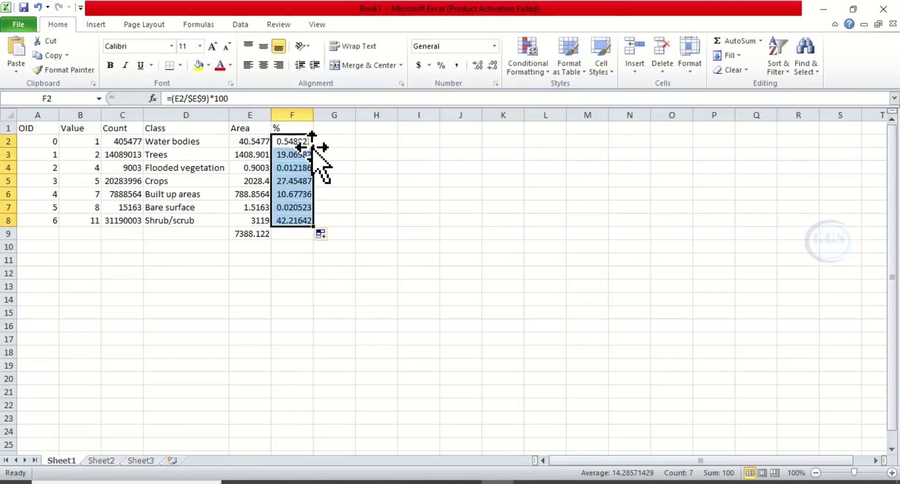
{"action": "left_click", "coordinate": [290, 231]}
{"action": "left_click", "coordinate": [249, 230]}
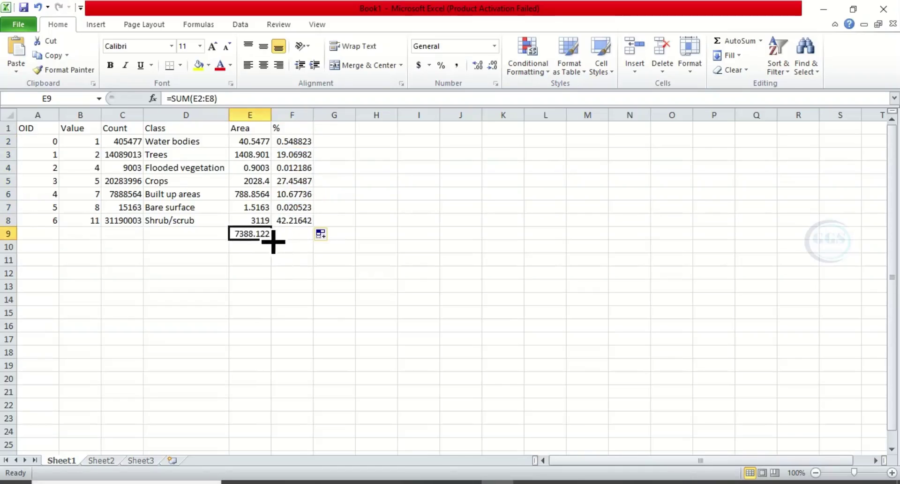
{"action": "left_click_drag", "start_coordinate": [271, 240], "coordinate": [301, 237]}
{"action": "left_click", "coordinate": [282, 231]}
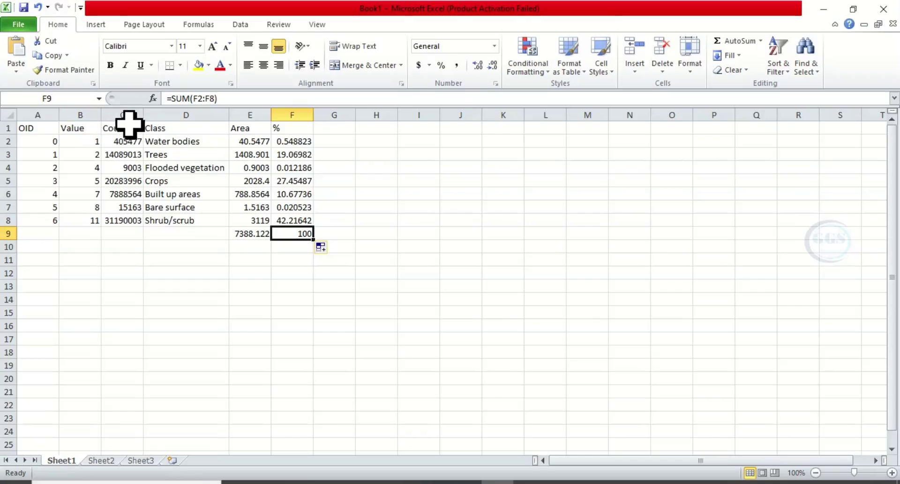
- Copy the Class, Area and % block D1:F9 and add a blank line under Word's Table 4.1 caption
{"action": "left_click_drag", "start_coordinate": [153, 126], "coordinate": [301, 236]}
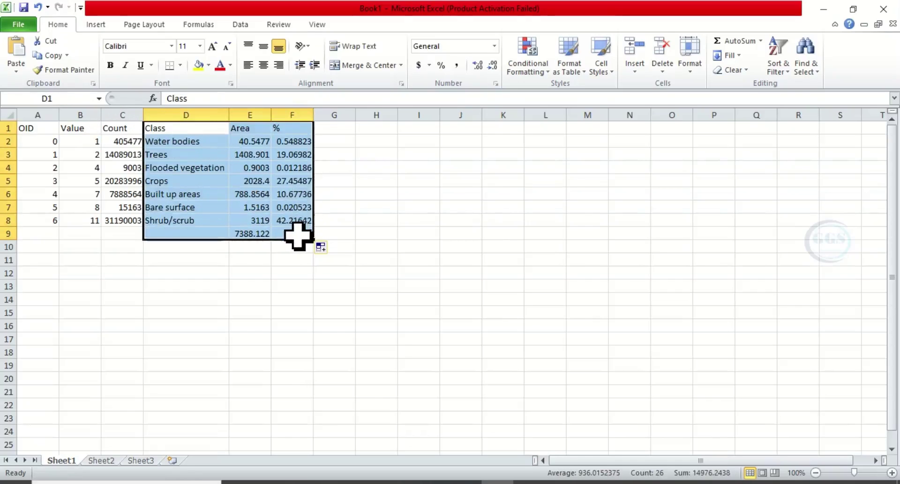
{"action": "right_click", "coordinate": [201, 175]}
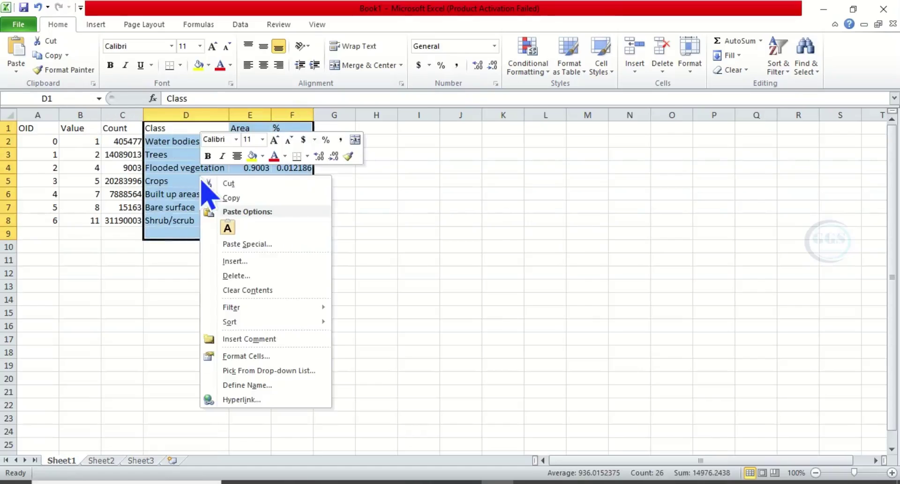
{"action": "left_click", "coordinate": [233, 199]}
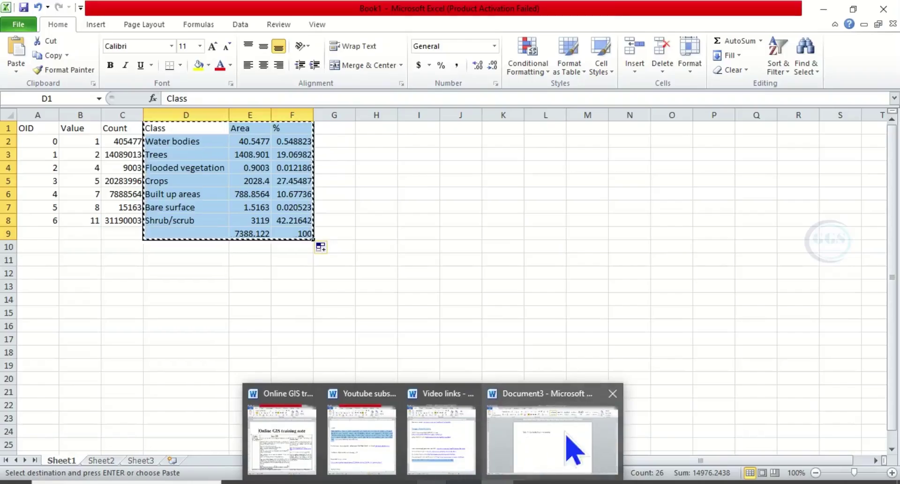
{"action": "left_click", "coordinate": [563, 433]}
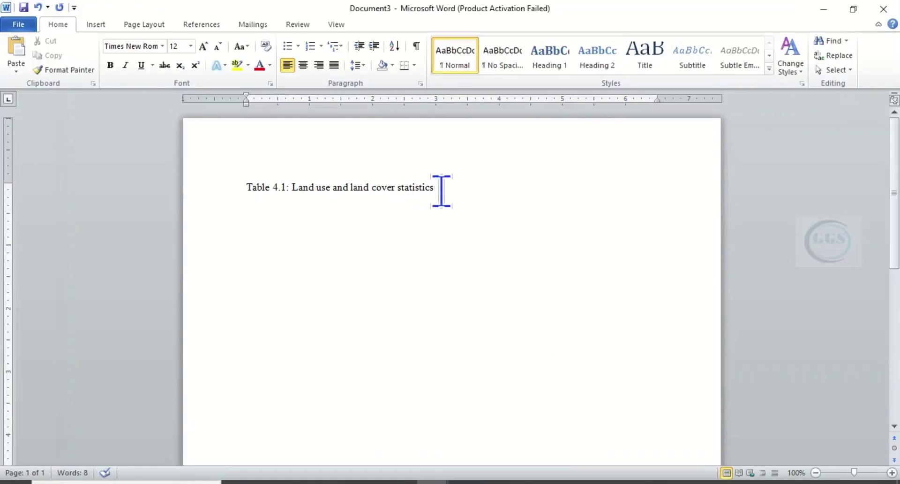
{"action": "key", "text": "Return"}
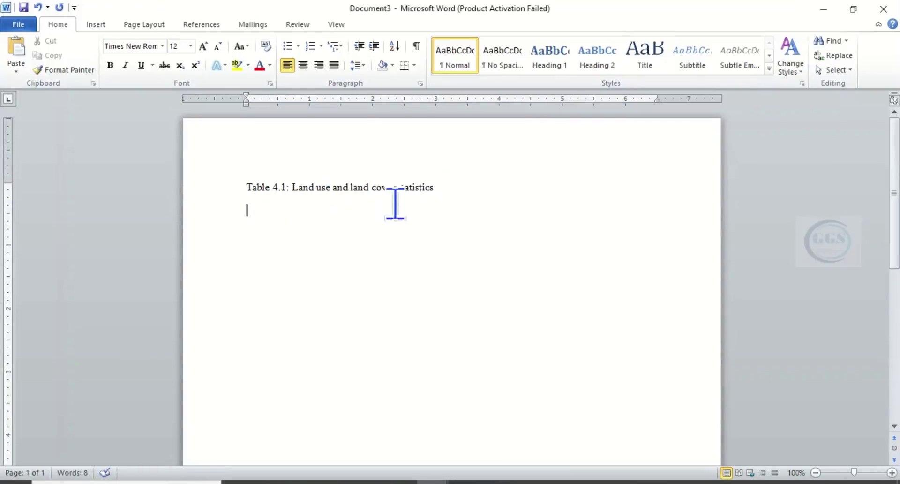
- Paste the Class, Area and % table below the Table 4.1 caption with destination styles, widening columns so Flooded vegetation fits one line
{"action": "right_click", "coordinate": [256, 224]}
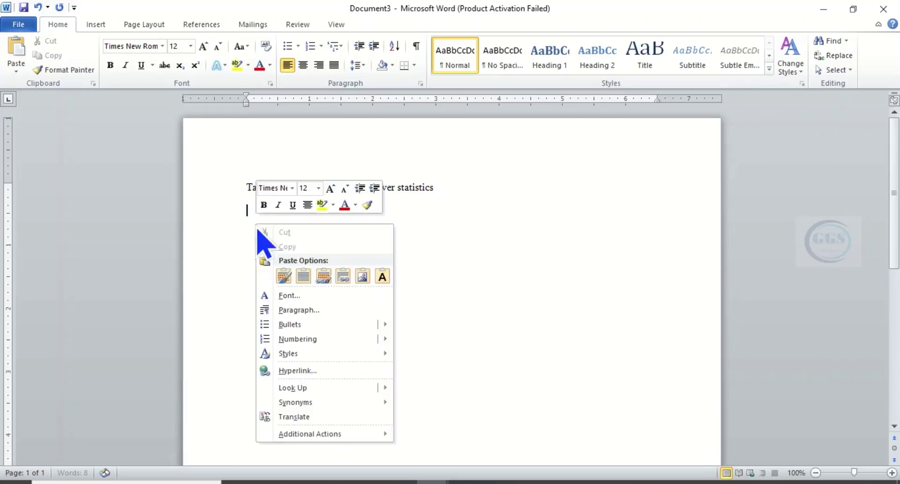
{"action": "left_click", "coordinate": [305, 283]}
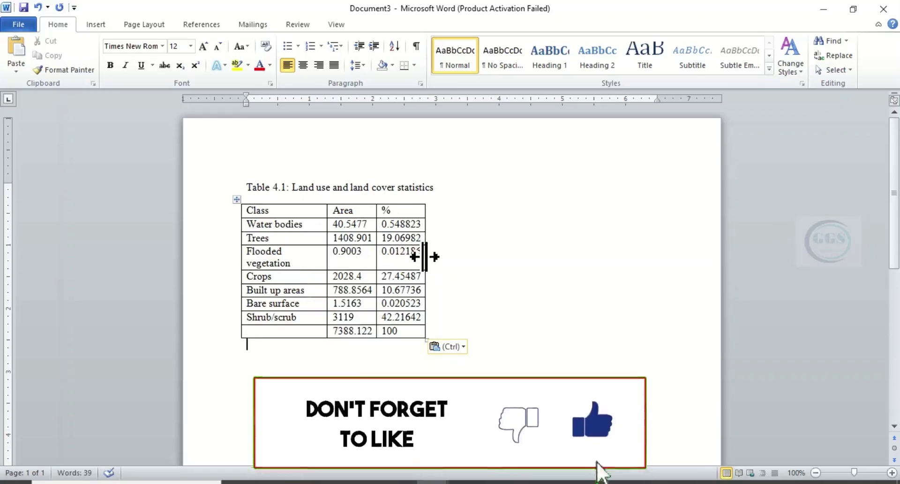
{"action": "left_click_drag", "start_coordinate": [425, 257], "coordinate": [460, 256]}
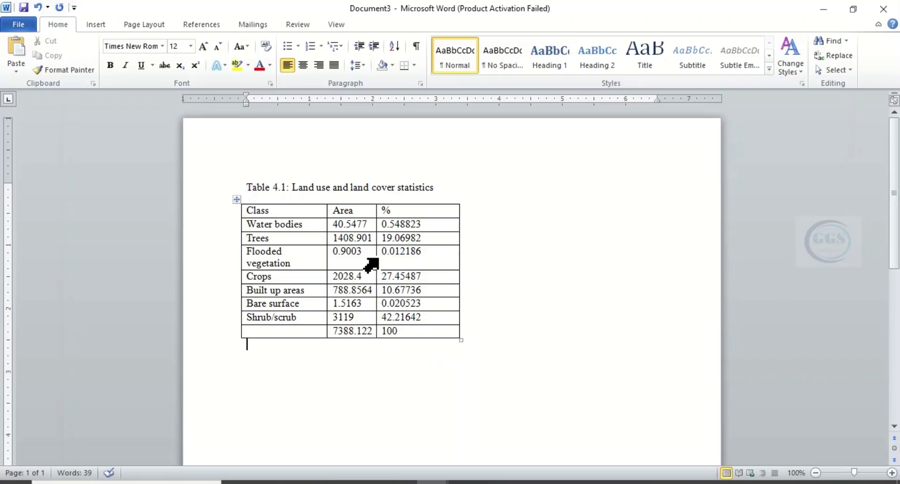
{"action": "left_click_drag", "start_coordinate": [375, 257], "coordinate": [408, 258]}
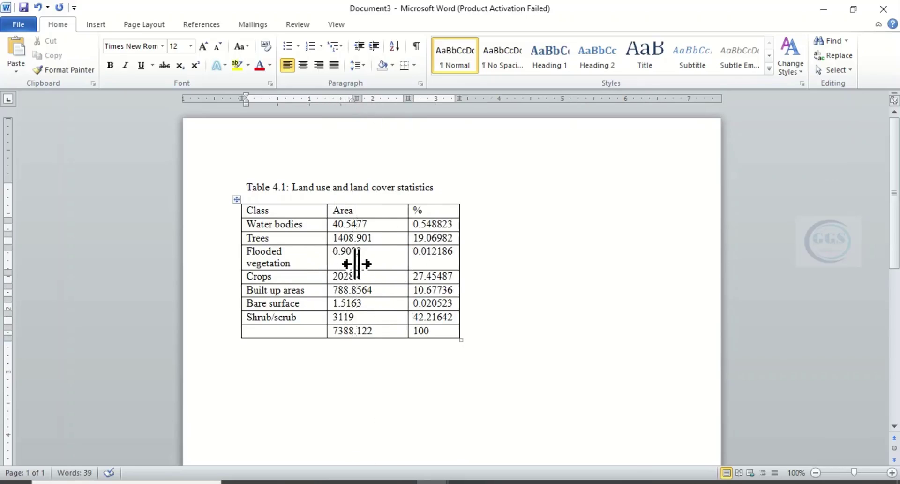
{"action": "left_click_drag", "start_coordinate": [327, 257], "coordinate": [357, 258]}
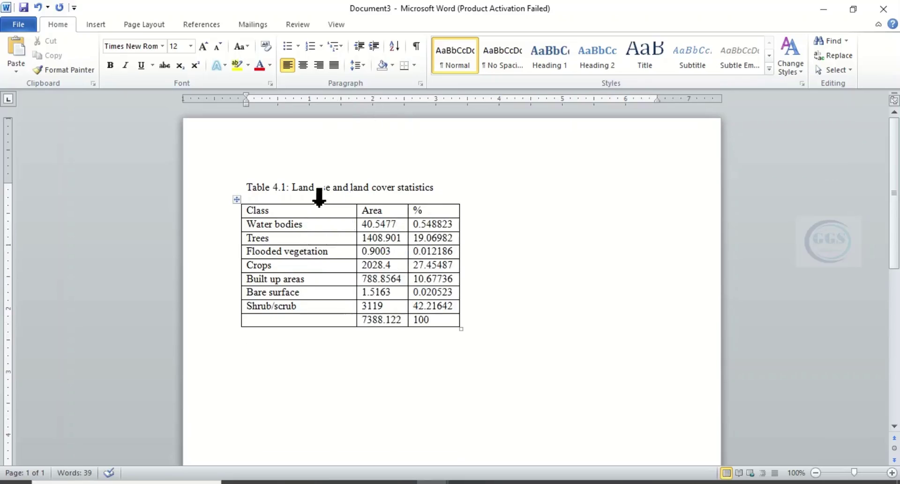
- Rename the Area header to 'Area (sqkm)' and widen the % and Area columns to fit it on one line
{"action": "left_click", "coordinate": [383, 212]}
{"action": "type", "text": "(sq"}
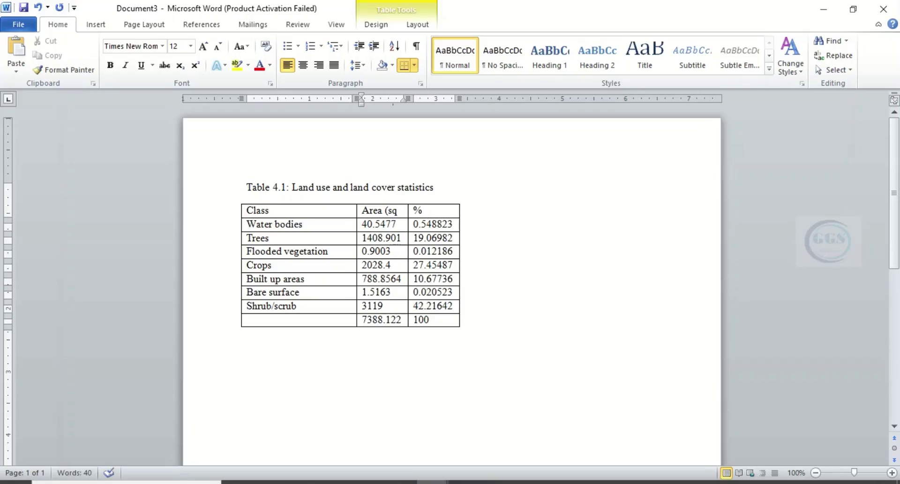
{"action": "type", "text": "km"}
{"action": "mouse_move", "coordinate": [392, 215]}
{"action": "left_click", "coordinate": [465, 235]}
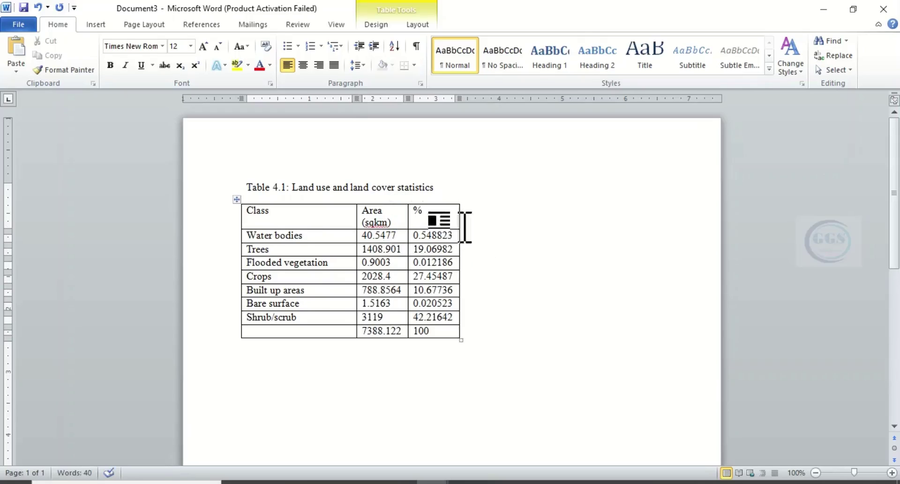
{"action": "left_click_drag", "start_coordinate": [458, 219], "coordinate": [483, 220]}
{"action": "left_click_drag", "start_coordinate": [408, 218], "coordinate": [431, 217]}
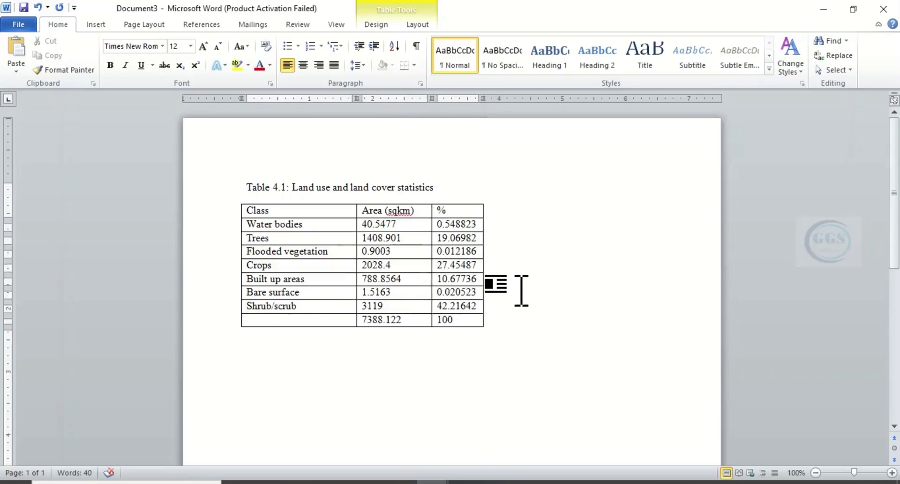